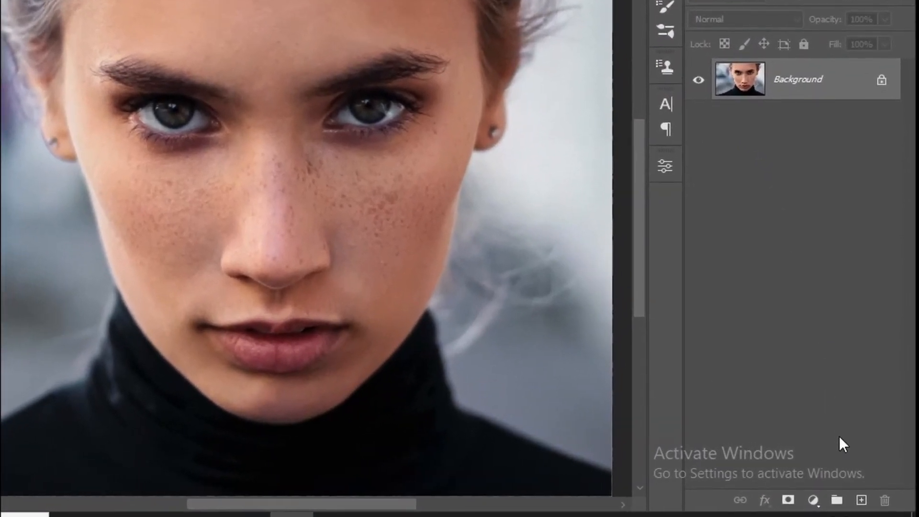
Step: Add a new empty layer above the Background and name it Blemish
left_click(867, 492)
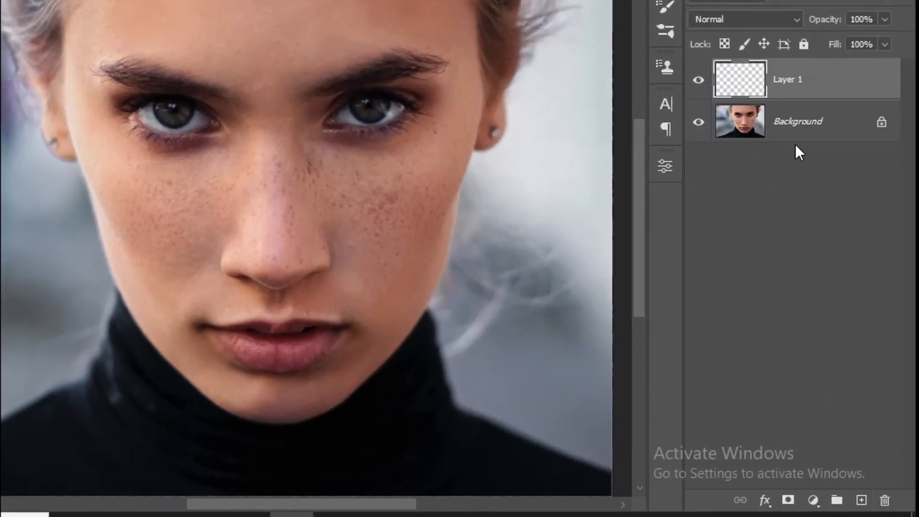
double_click(796, 80)
type("Blemish")
key("Return")
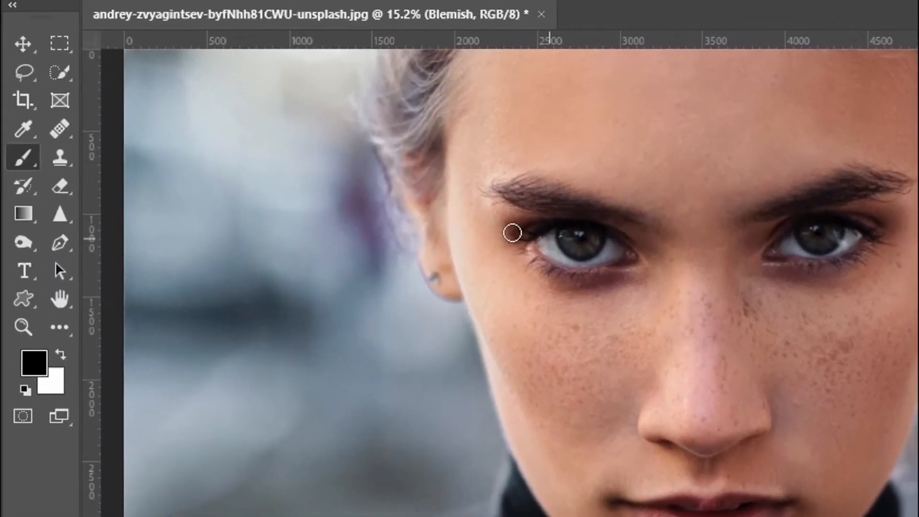
Step: Activate the Spot Healing Brush with Normal mode, Content-Aware type and Sample All Layers enabled
left_click(59, 139)
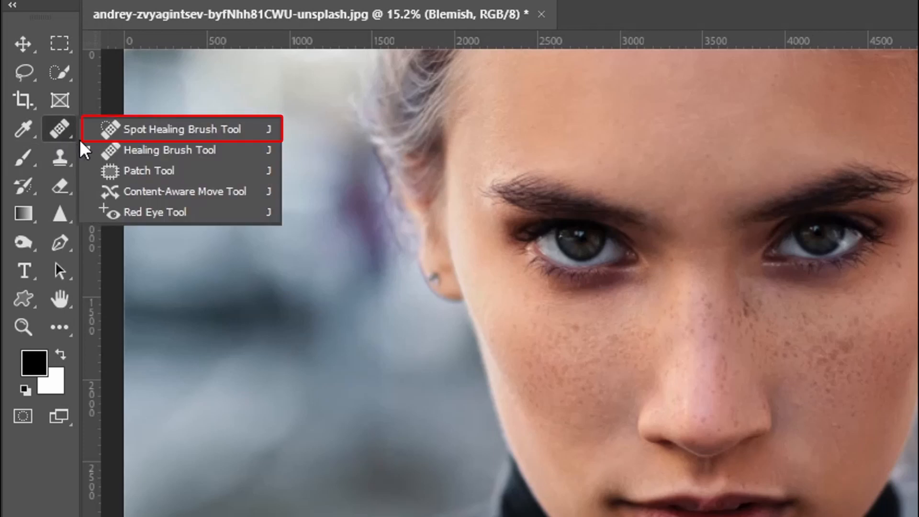
left_click(182, 130)
left_click(280, 43)
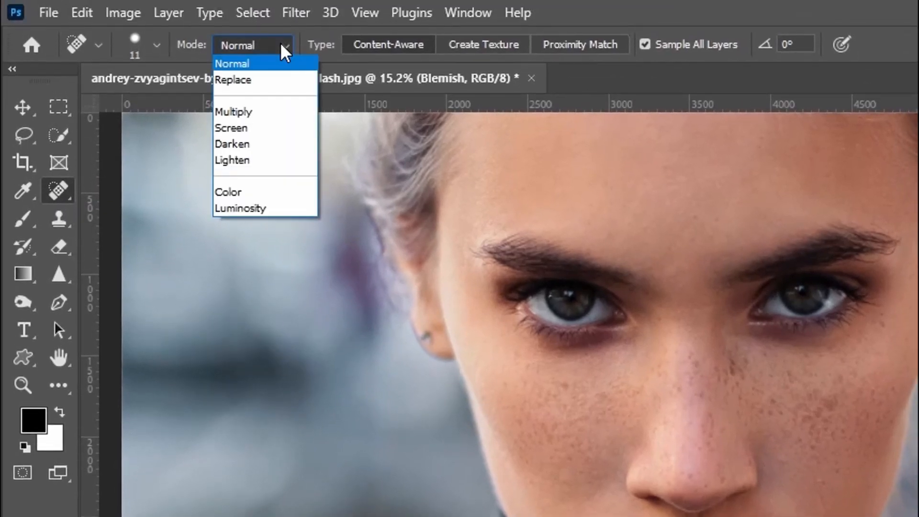
left_click(289, 67)
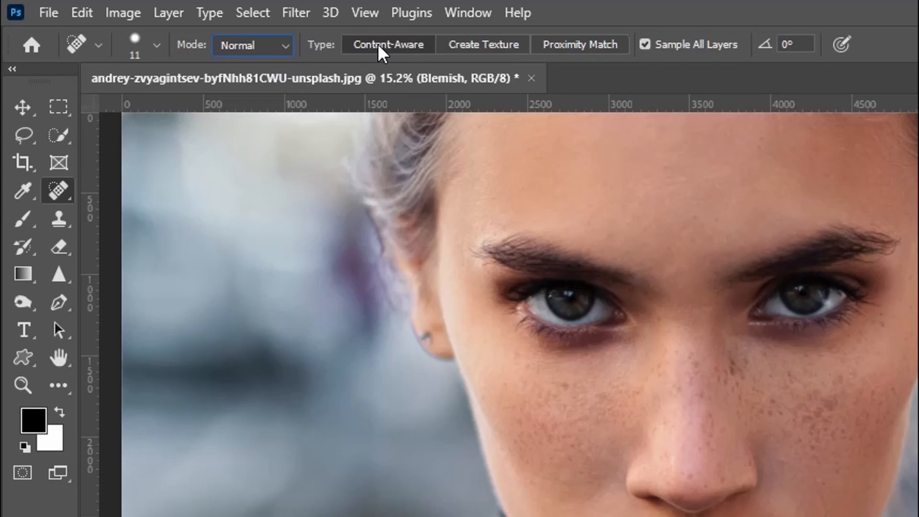
left_click(645, 44)
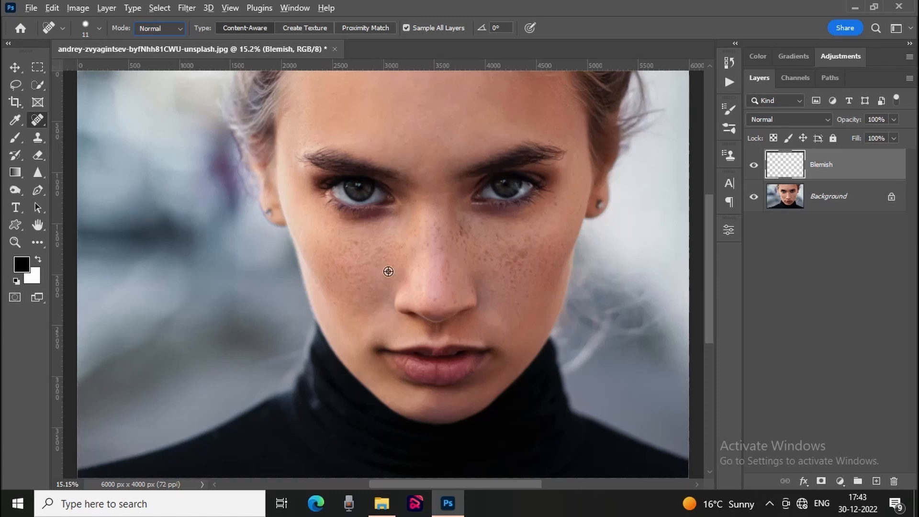
Step: Set the healing brush size to 15 px and its hardness to 0%
right_click(463, 261)
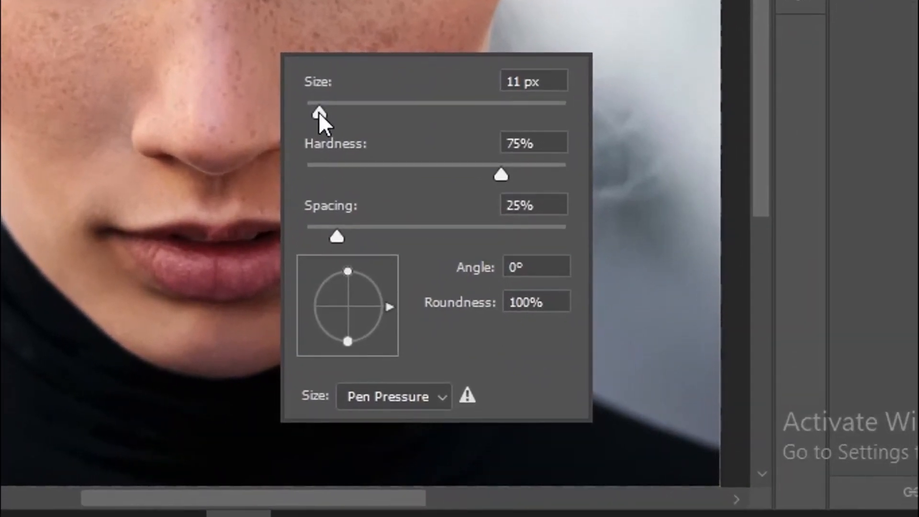
left_click_drag(318, 114, 326, 115)
type("15")
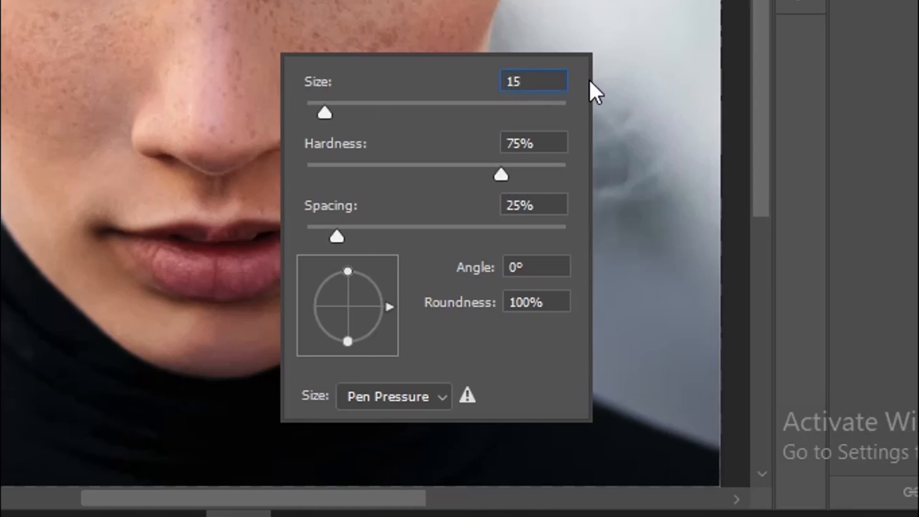
left_click(532, 146)
type("0")
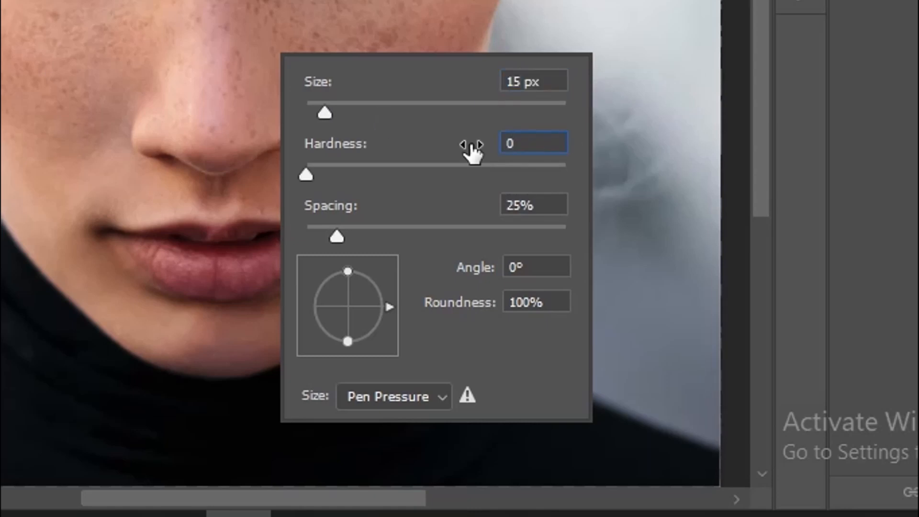
key("Return")
Step: Enlarge the healing brush to about 112 px and heal the dark freckles beside the nose bridge on the Blemish layer
scroll(299, 14, "up", 9)
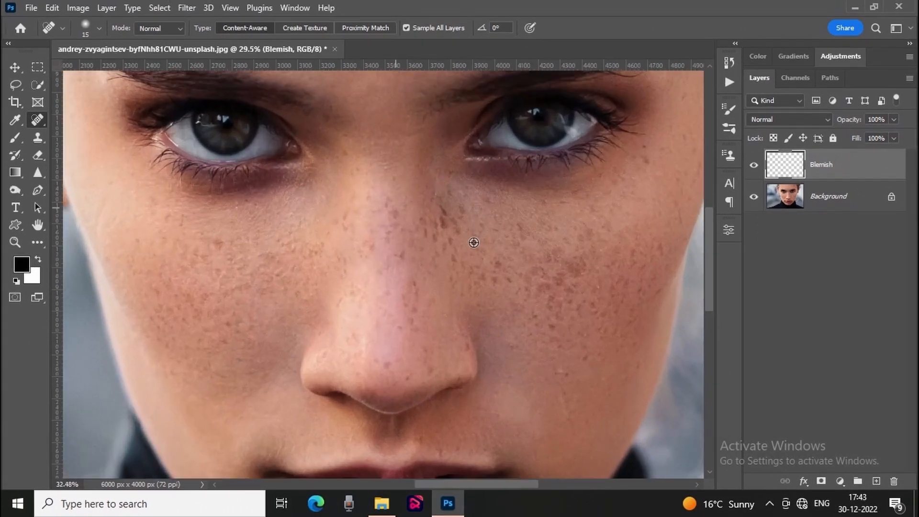
scroll(466, 240, "up", 1)
left_click_drag(414, 186, 427, 188)
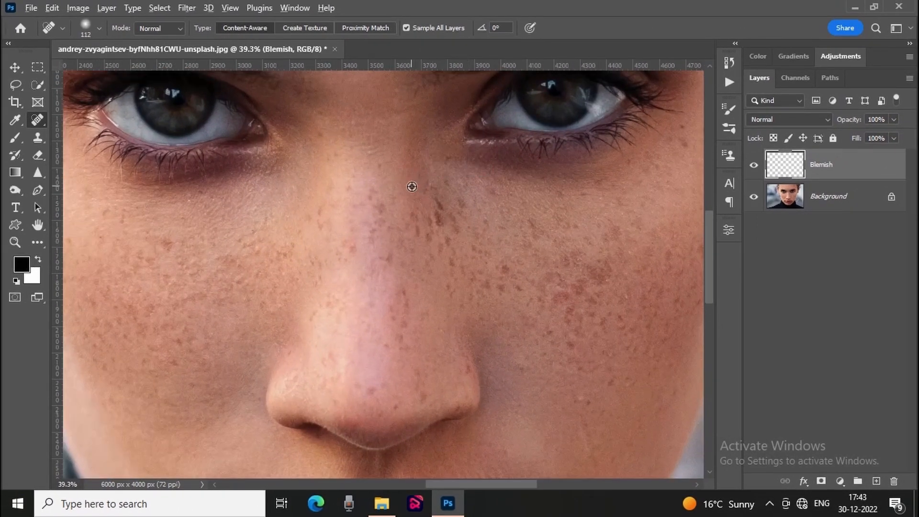
left_click_drag(439, 197, 434, 245)
left_click(430, 239)
Step: Resize the healing brush to about 107 px and heal the most visible freckles on the cheek at the image's right
right_click(566, 263, "alt")
left_click_drag(566, 262, 603, 274)
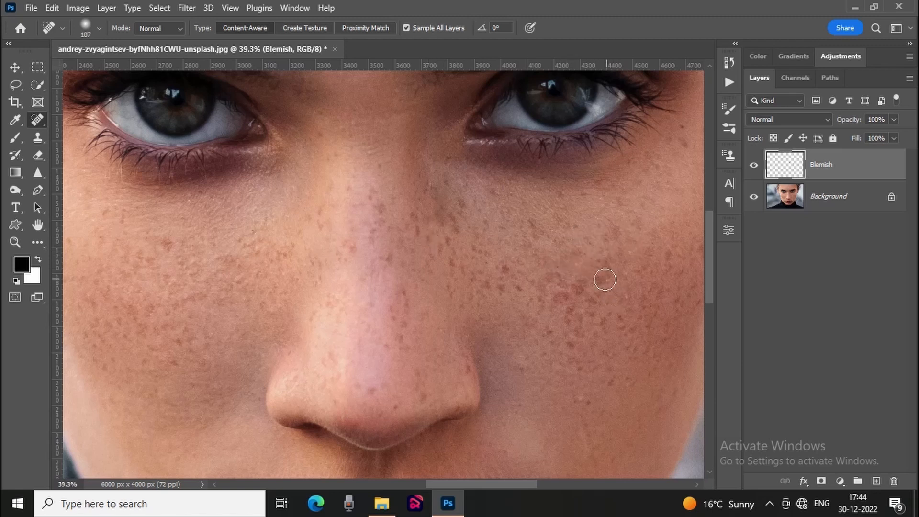
left_click(595, 277)
left_click(607, 267)
left_click(615, 229)
left_click(578, 286)
left_click(503, 269)
left_click(525, 286)
left_click(563, 298)
Step: Heal the remaining dark spots on the nose and below the eye at the image's right
scroll(561, 297, "down", 2)
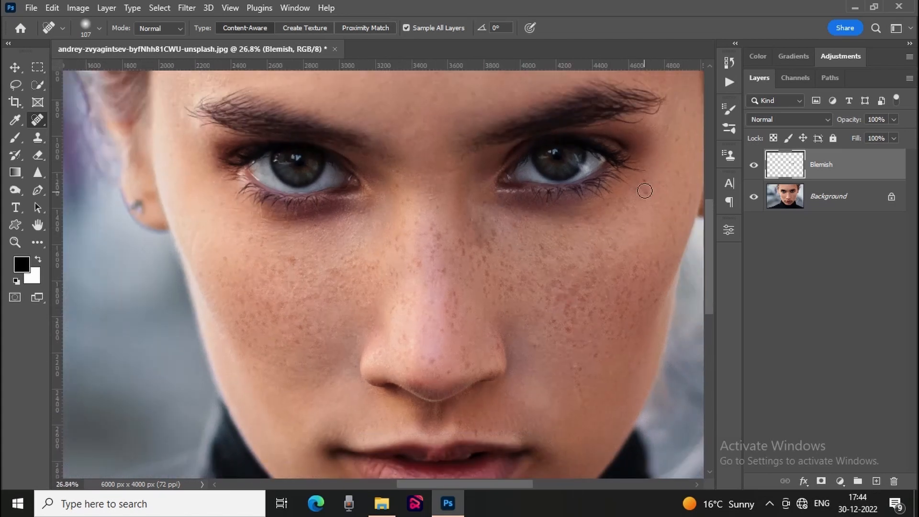
scroll(483, 236, "down", 1)
left_click(454, 263)
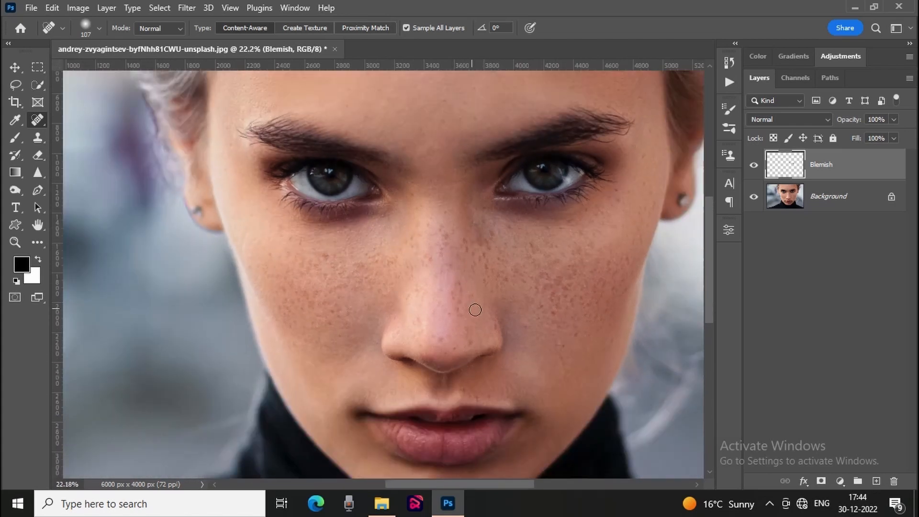
left_click(492, 325)
left_click(471, 343)
left_click(568, 221)
scroll(527, 249, "down", 2)
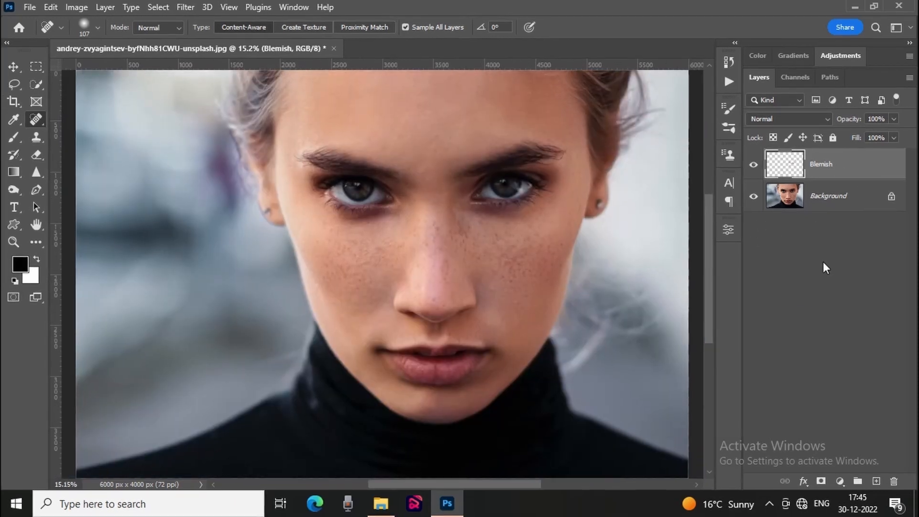
Step: Stamp all visible layers into a new top layer and set its blend mode to Vivid Light
key("ctrl+alt+shift+e")
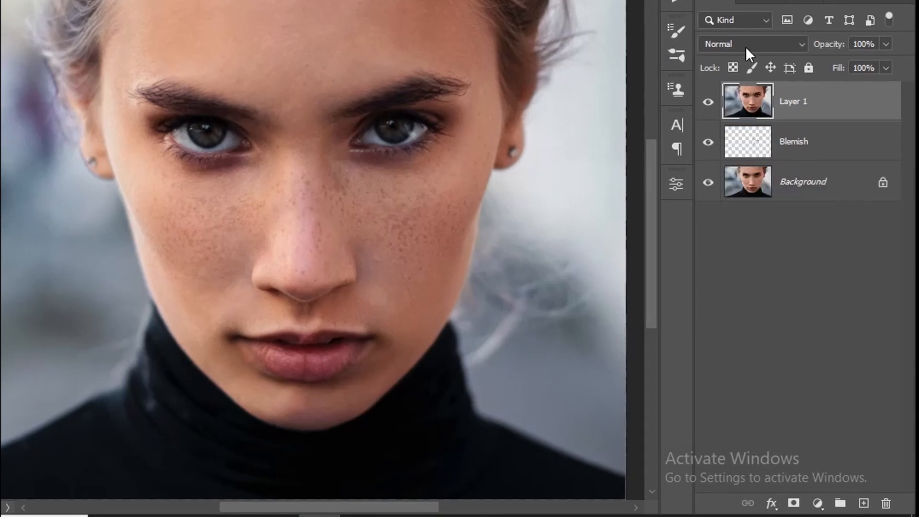
left_click(758, 42)
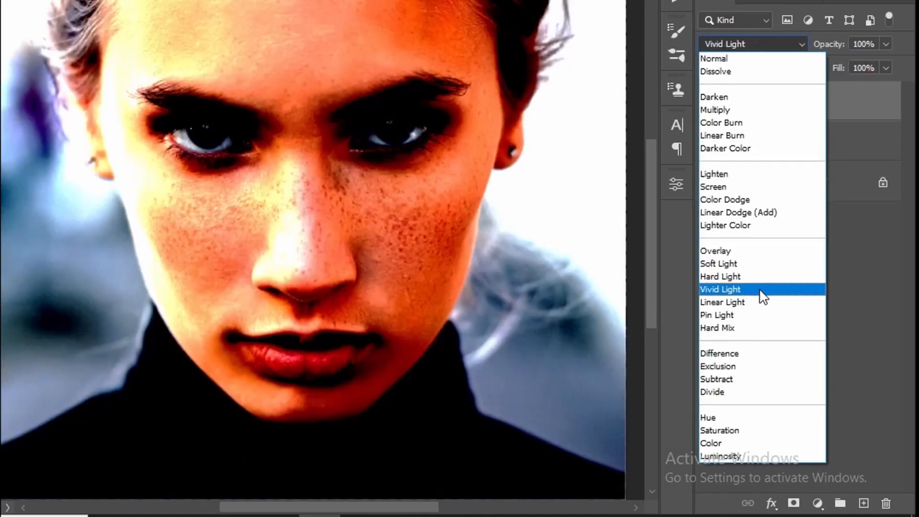
left_click(760, 290)
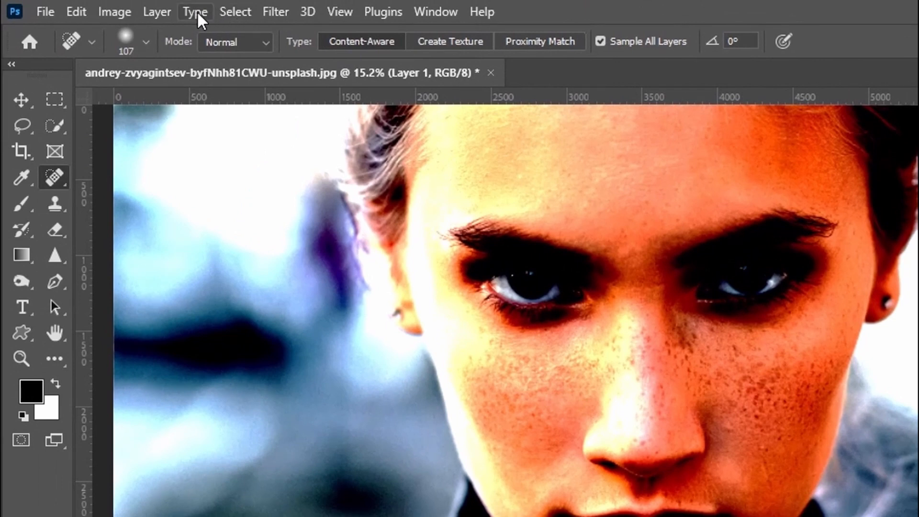
Step: Invert the colours of the stamped top layer
left_click(124, 11)
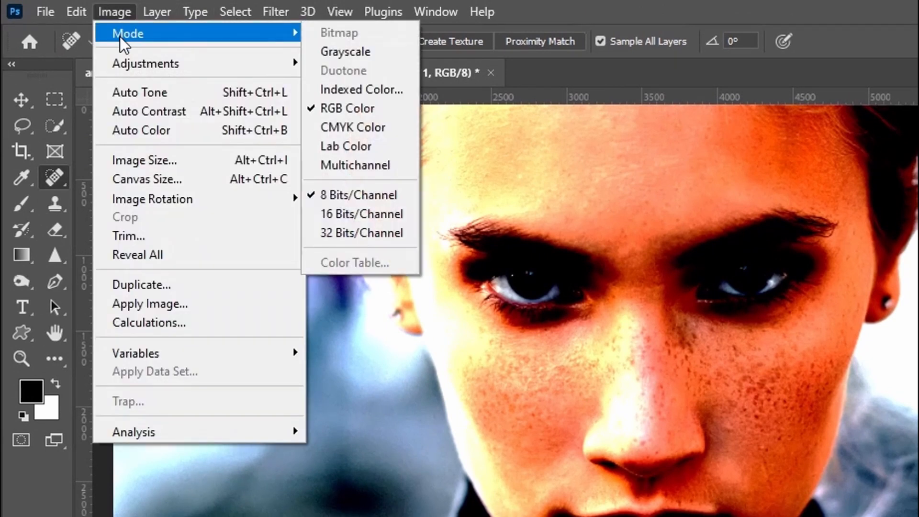
mouse_move(179, 64)
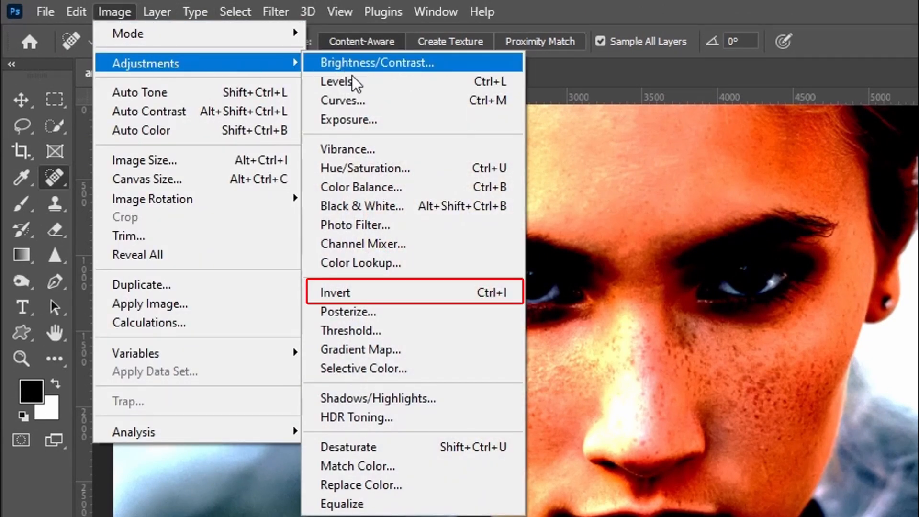
left_click(398, 293)
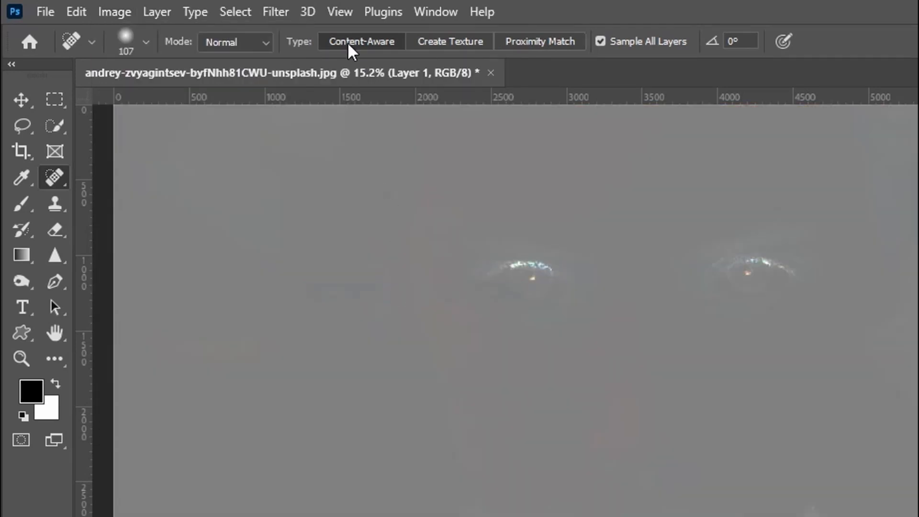
Step: Apply a High Pass filter with a 30-pixel radius to the inverted layer, previewing the skin below the eye
left_click(278, 13)
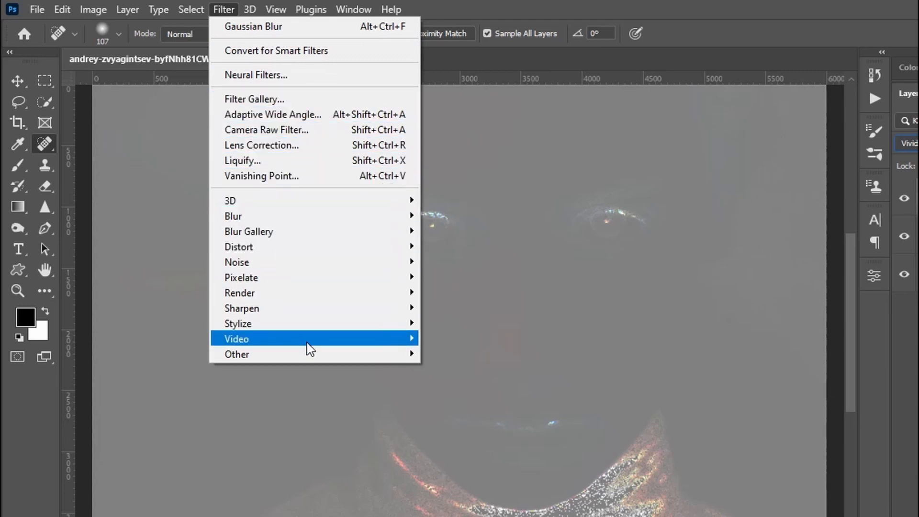
mouse_move(313, 355)
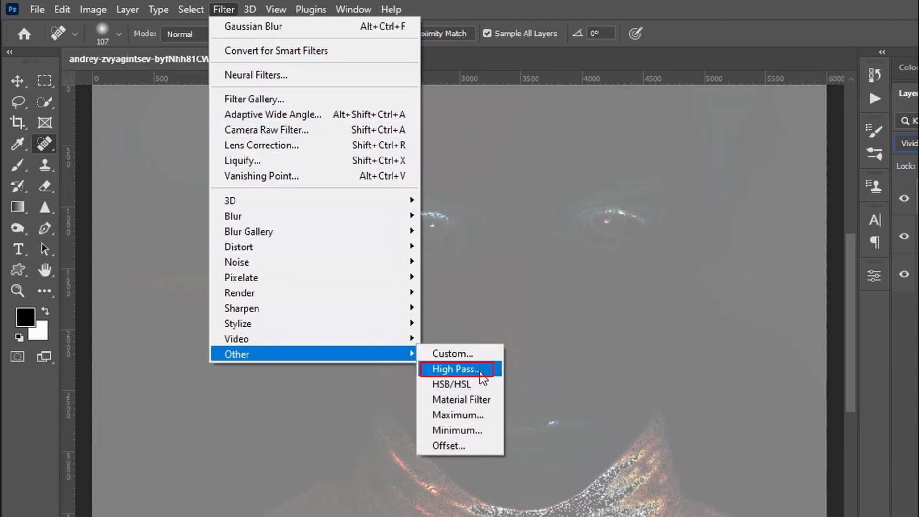
left_click(488, 374)
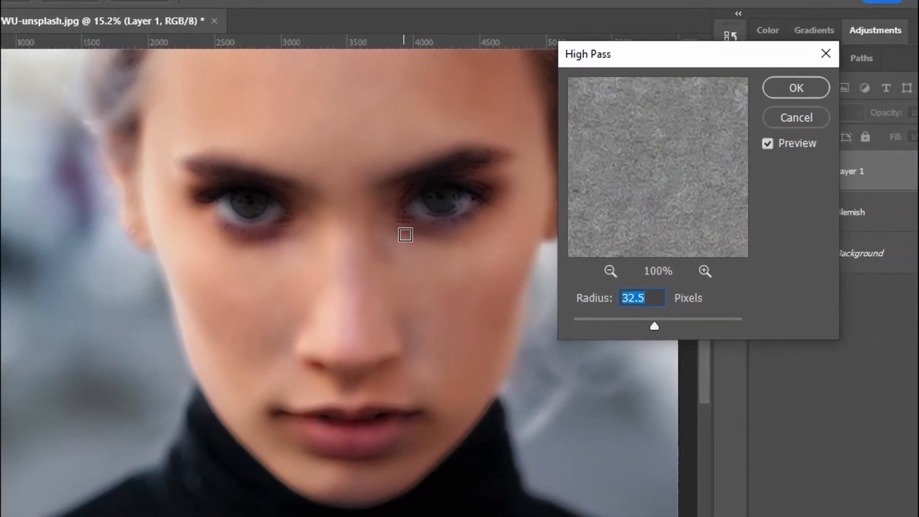
left_click(411, 235)
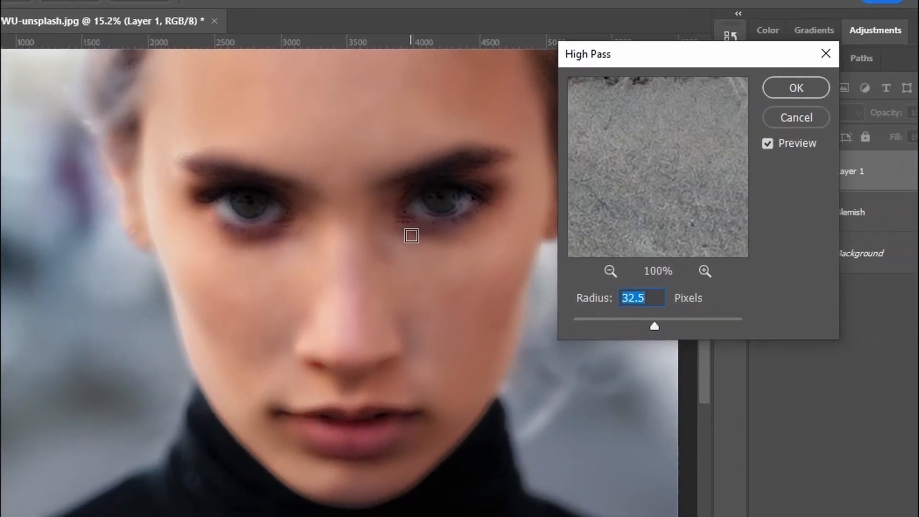
left_click(411, 231)
left_click_drag(659, 327, 564, 327)
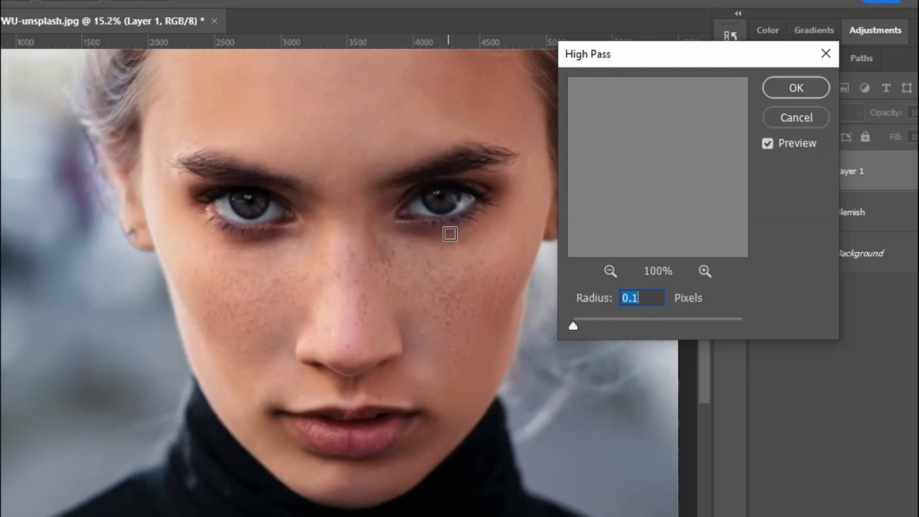
left_click_drag(574, 326, 652, 326)
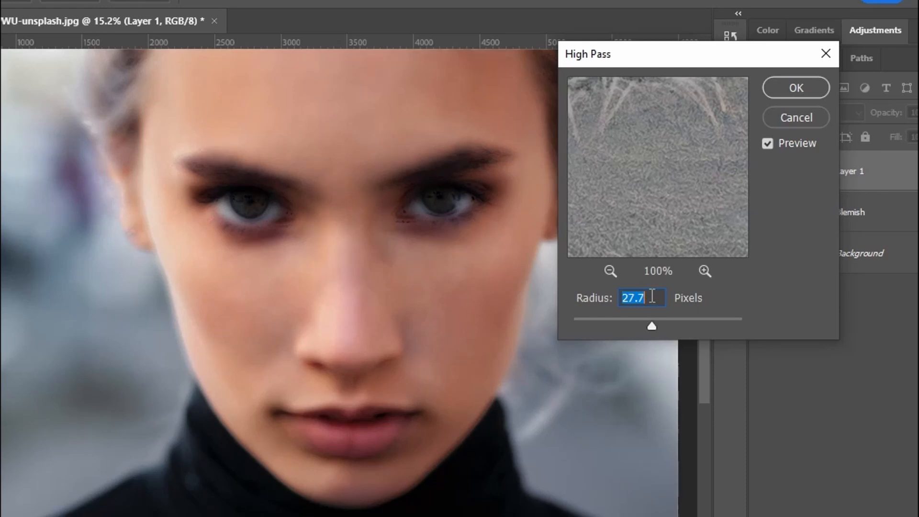
left_click_drag(653, 323, 655, 324)
type("30")
left_click(792, 89)
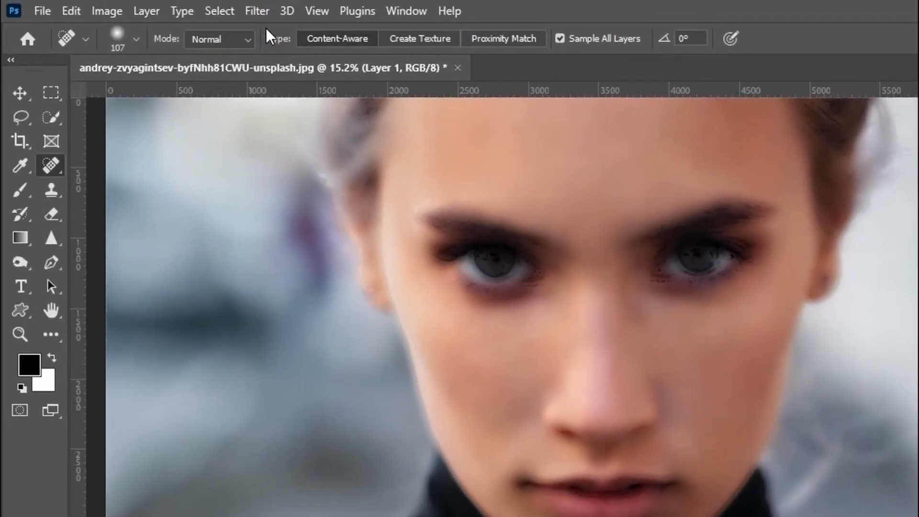
Step: Apply a Gaussian Blur with a 3.5-pixel radius to the top layer, previewing the skin below the eye
left_click(259, 10)
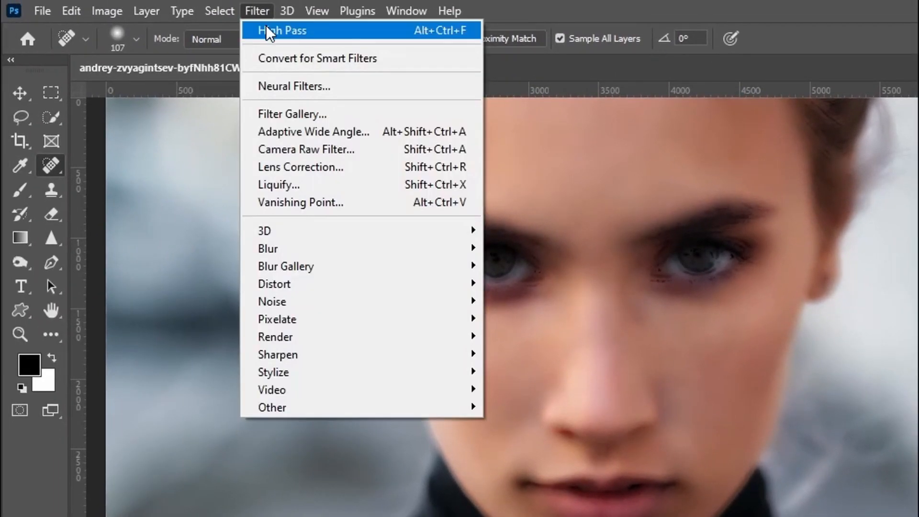
mouse_move(300, 245)
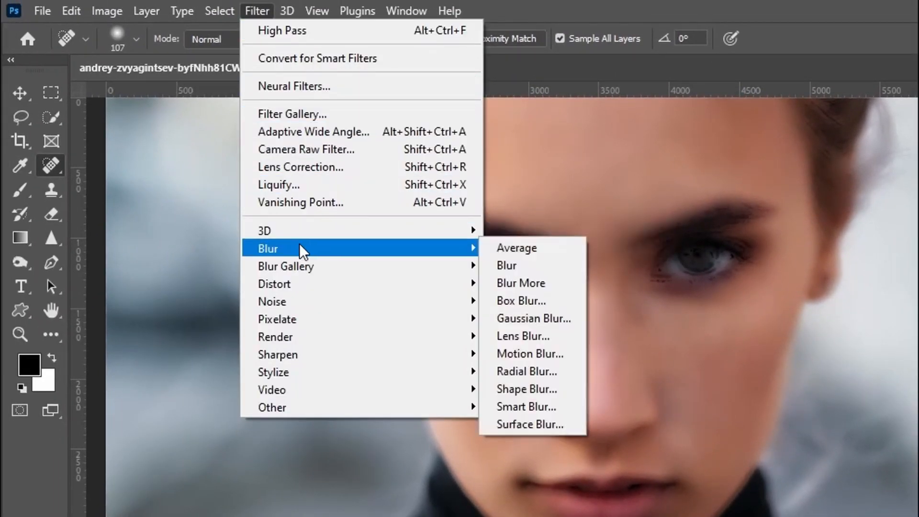
left_click(570, 319)
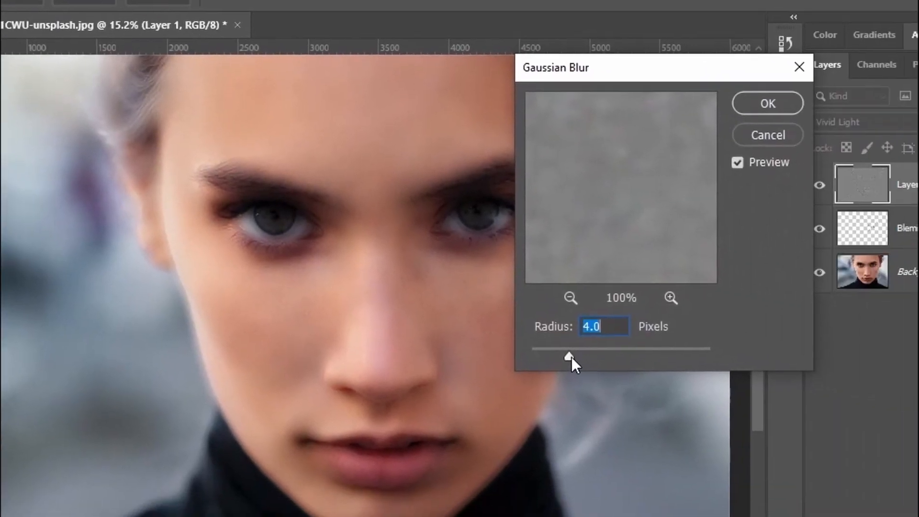
left_click_drag(568, 357, 517, 359)
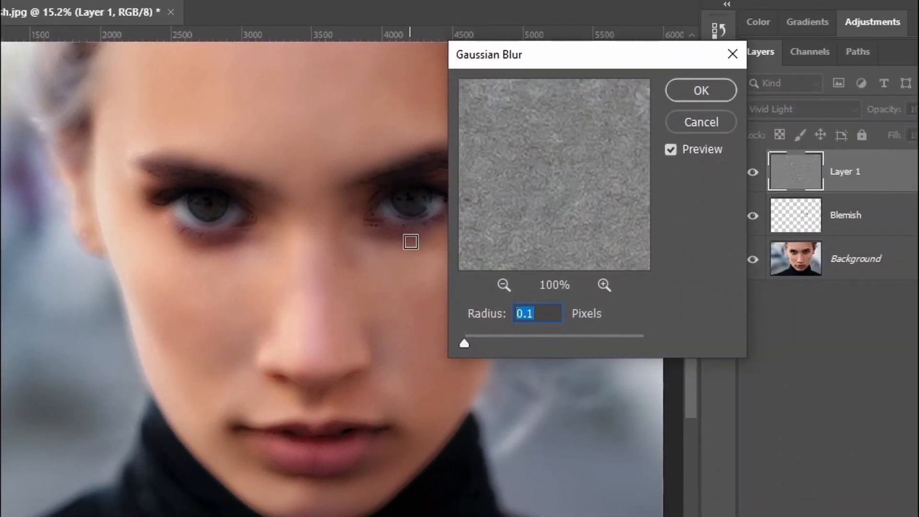
left_click(416, 239)
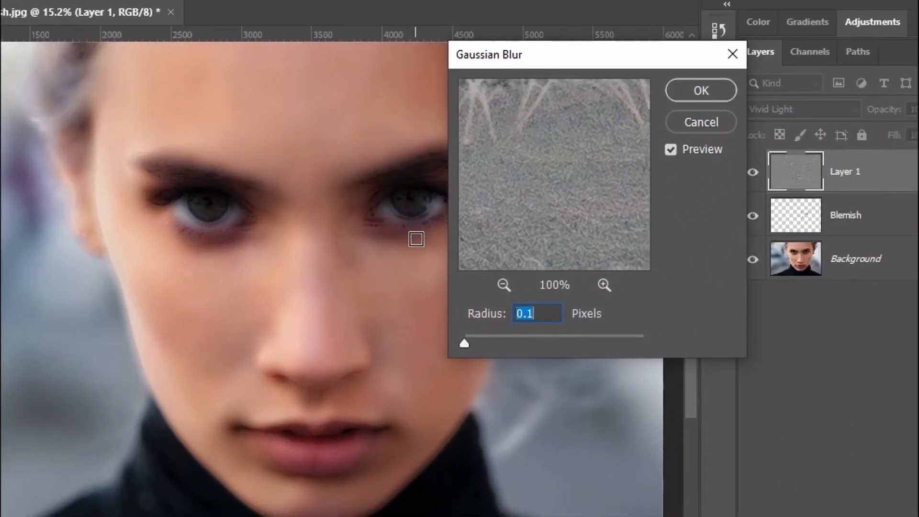
left_click(419, 234)
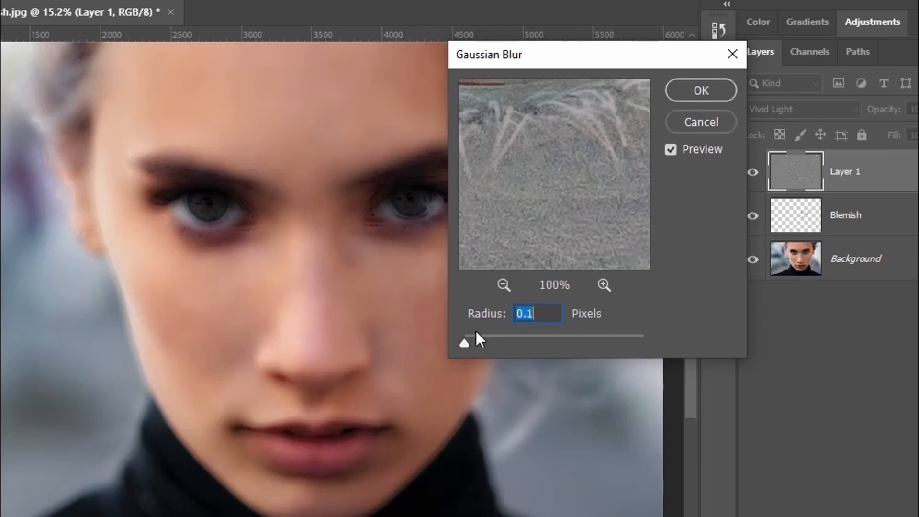
left_click_drag(464, 343, 506, 342)
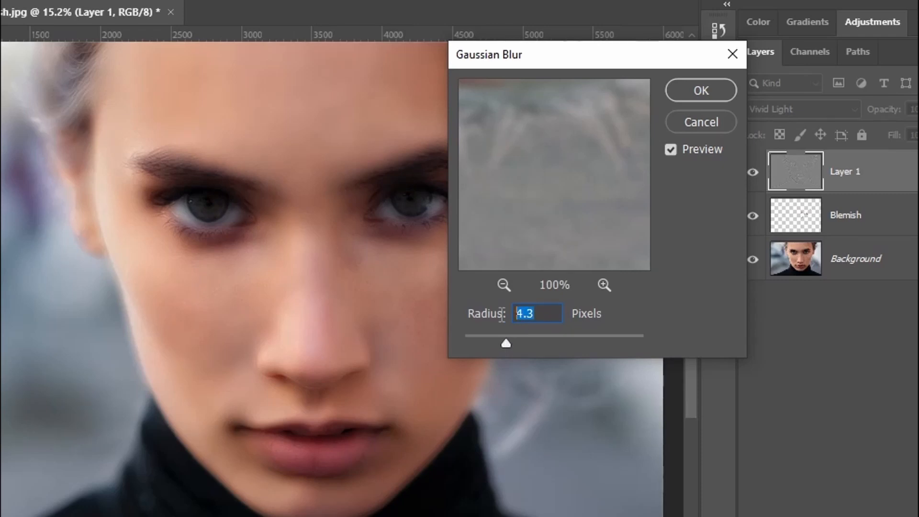
type("4")
left_click_drag(531, 312, 508, 312)
type("3.5")
key("Return")
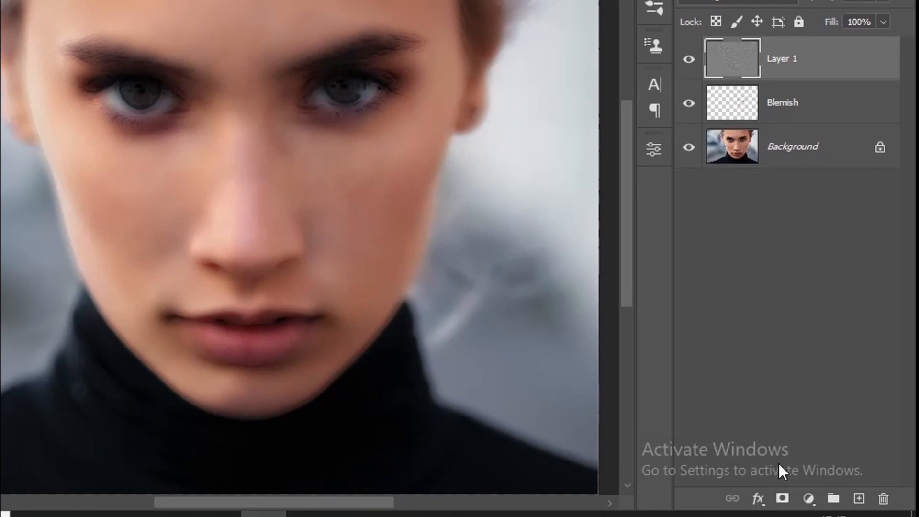
Step: Add a layer mask to the top layer and invert the mask to black
left_click(784, 501)
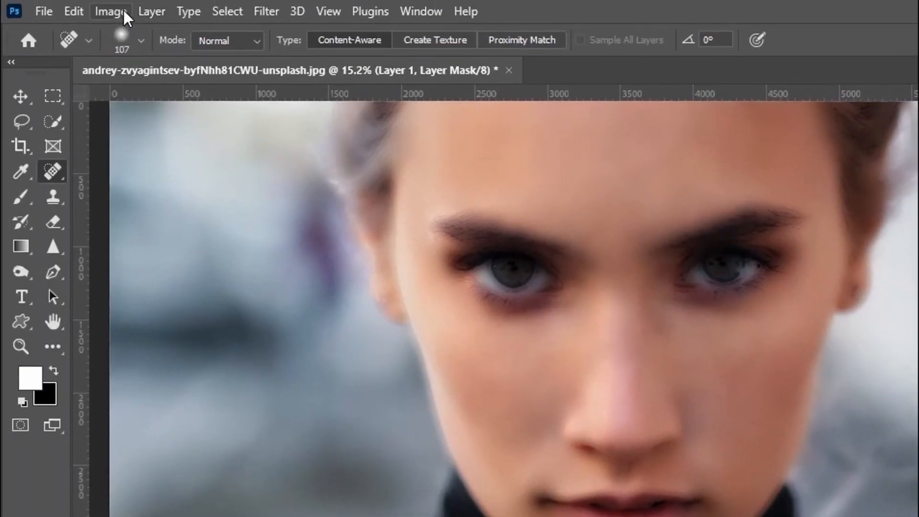
left_click(112, 11)
mouse_move(199, 61)
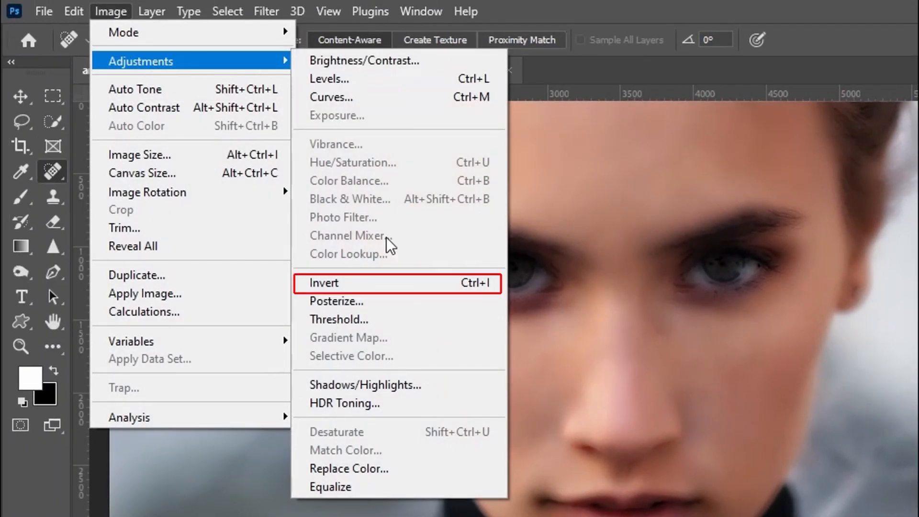
left_click(394, 281)
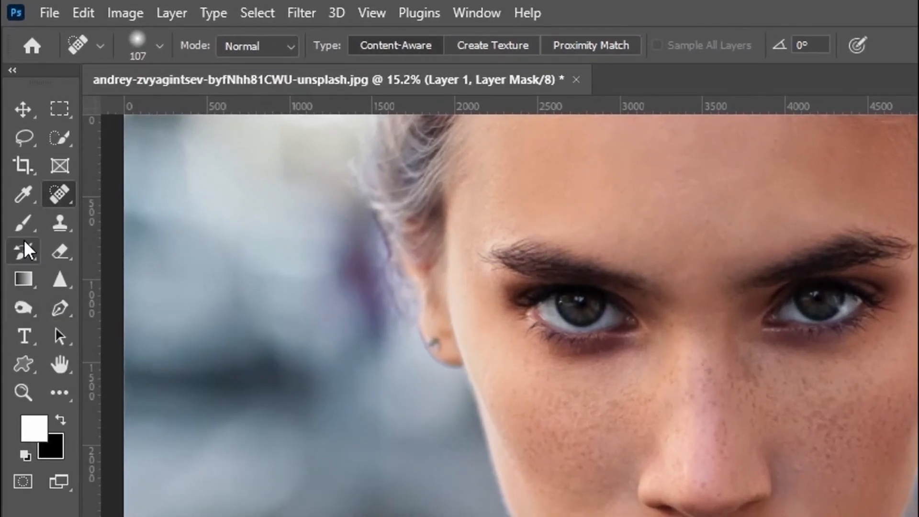
Step: Set up a soft brush with 0% hardness, Normal mode, 100% opacity and 100% flow
left_click(24, 226)
left_click(141, 223)
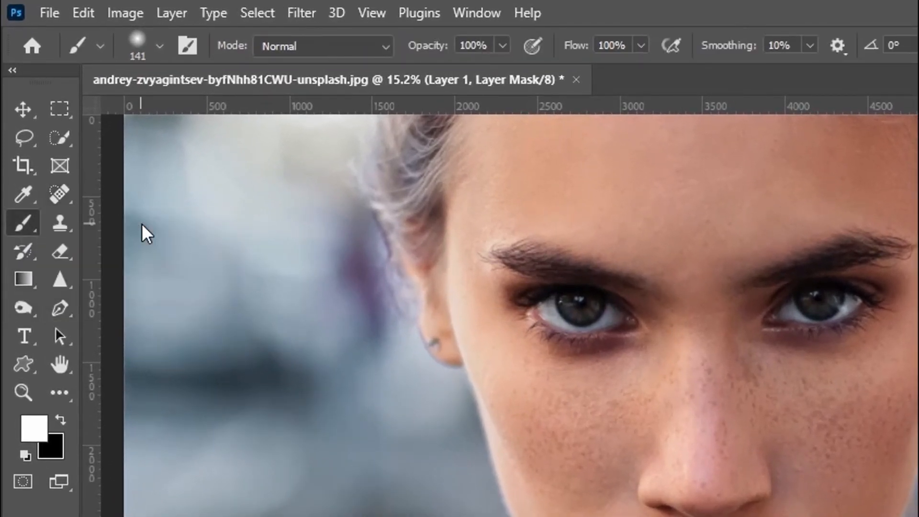
left_click(143, 40)
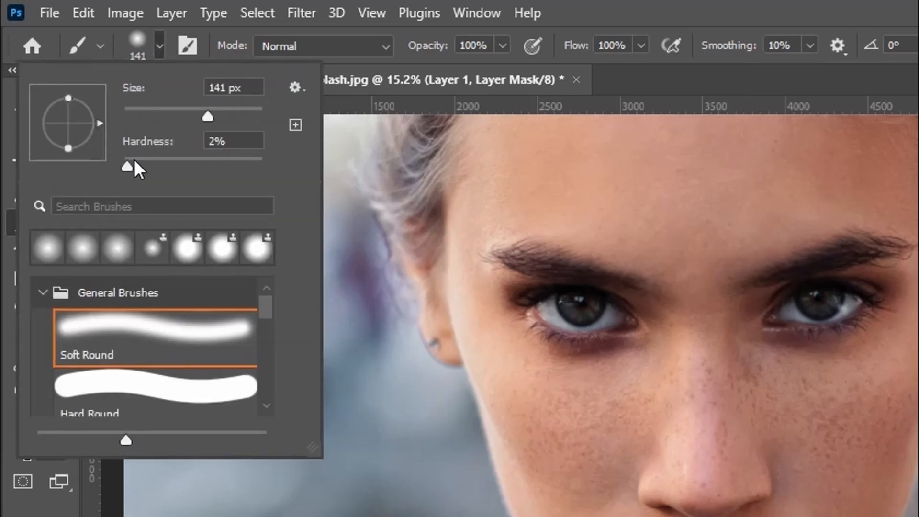
left_click_drag(126, 165, 122, 165)
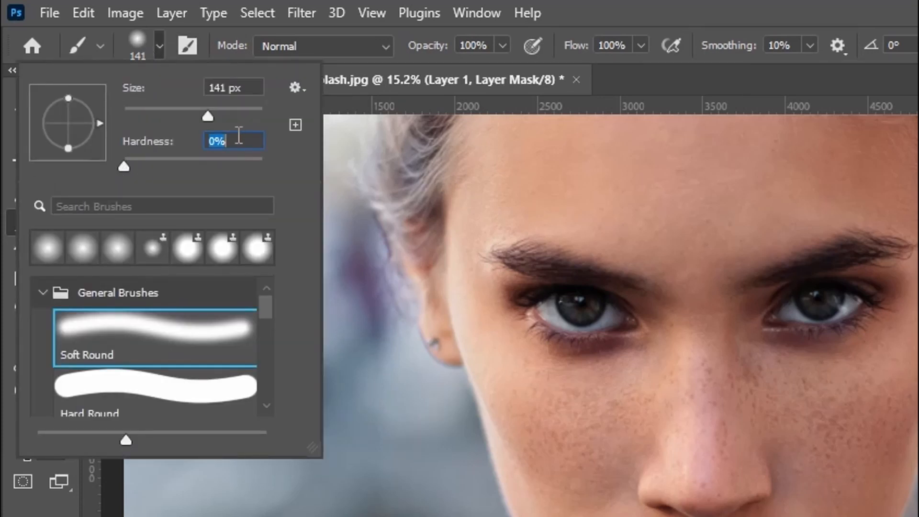
left_click(288, 50)
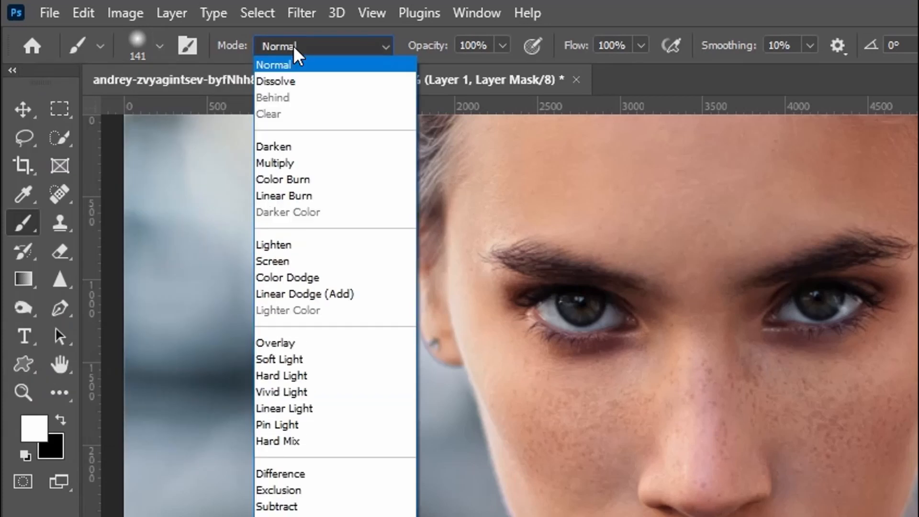
left_click(307, 65)
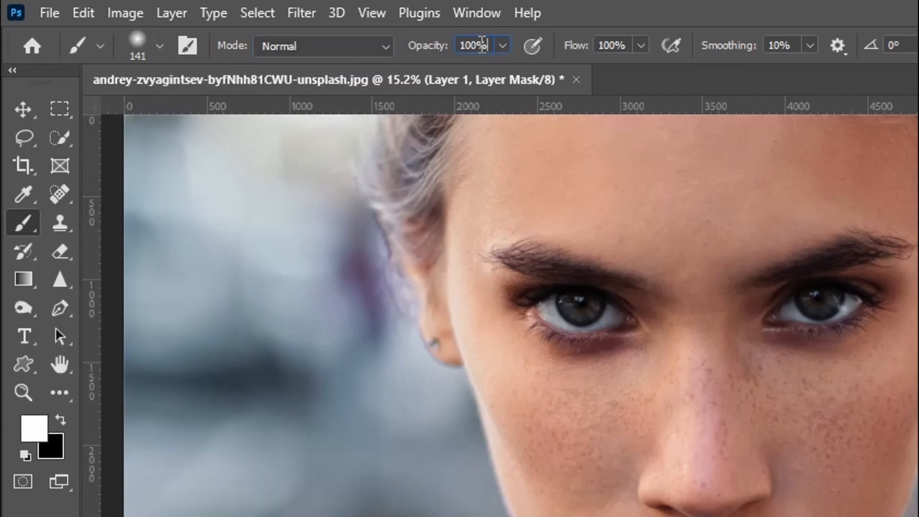
left_click(462, 45)
left_click(635, 44)
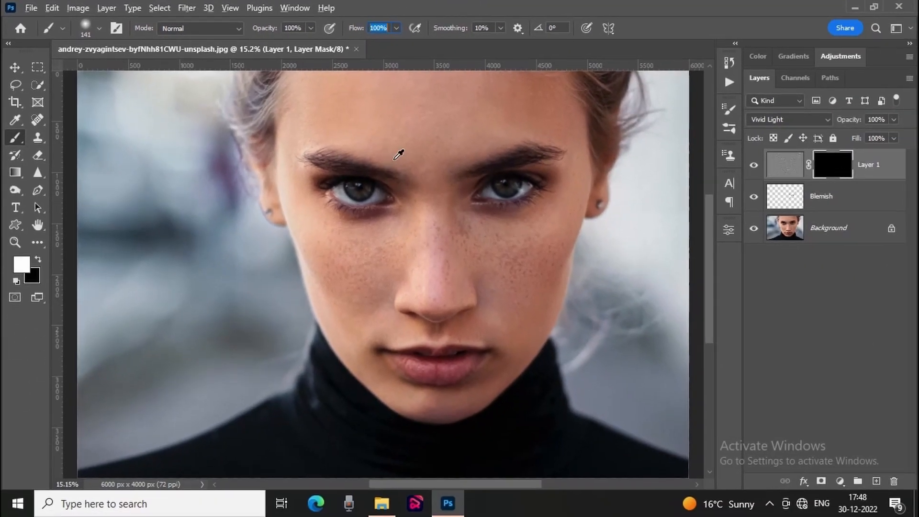
Step: Paint white on the layer mask across the whole forehead with a brush of about 357 px
scroll(399, 154, "up", 5)
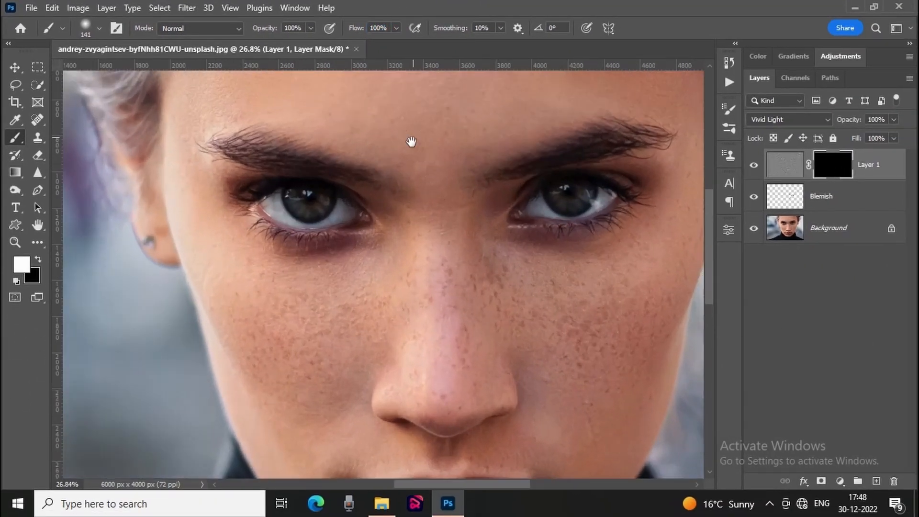
left_click_drag(411, 141, 353, 263)
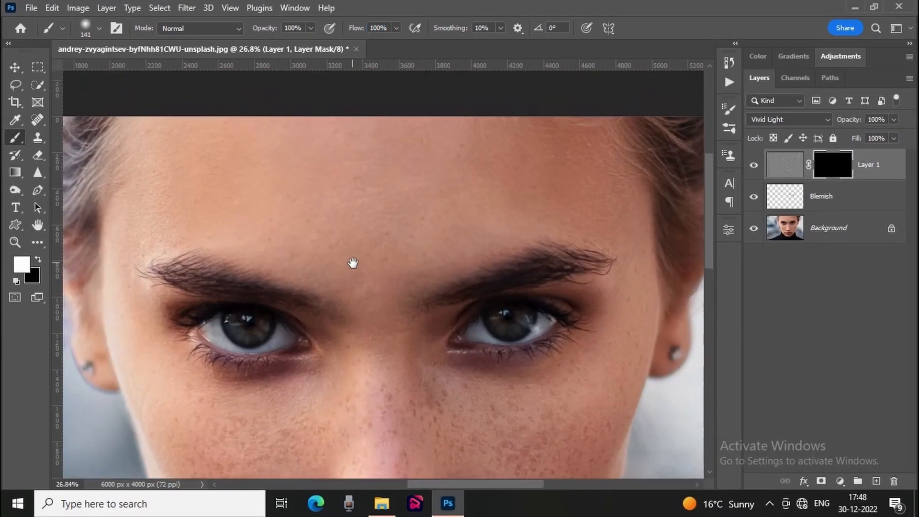
left_click_drag(209, 162, 229, 167)
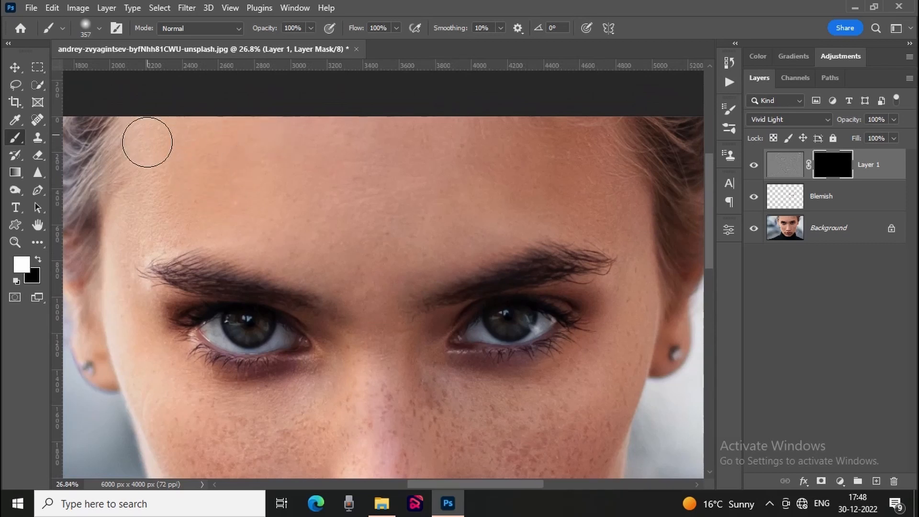
mouse_move(147, 143)
left_mouse_down()
mouse_move(143, 205)
mouse_move(123, 236)
mouse_move(158, 177)
left_mouse_up()
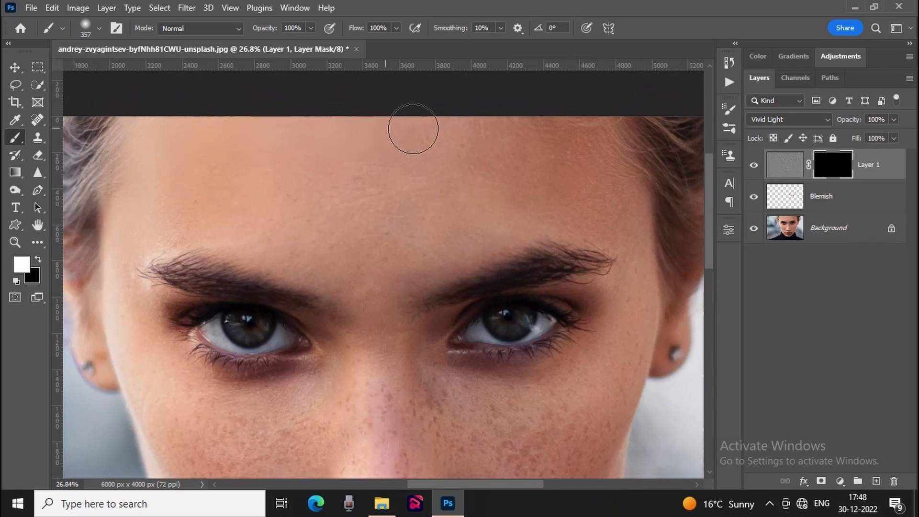
mouse_move(413, 129)
left_mouse_down()
mouse_move(582, 133)
mouse_move(615, 167)
mouse_move(629, 203)
mouse_move(616, 227)
mouse_move(532, 214)
mouse_move(411, 270)
mouse_move(391, 314)
mouse_move(358, 320)
mouse_move(348, 292)
mouse_move(322, 266)
mouse_move(222, 234)
mouse_move(164, 232)
mouse_move(293, 137)
mouse_move(279, 215)
mouse_move(391, 240)
mouse_move(539, 189)
mouse_move(551, 162)
mouse_move(380, 168)
mouse_move(345, 196)
mouse_move(572, 168)
mouse_move(592, 190)
left_mouse_up()
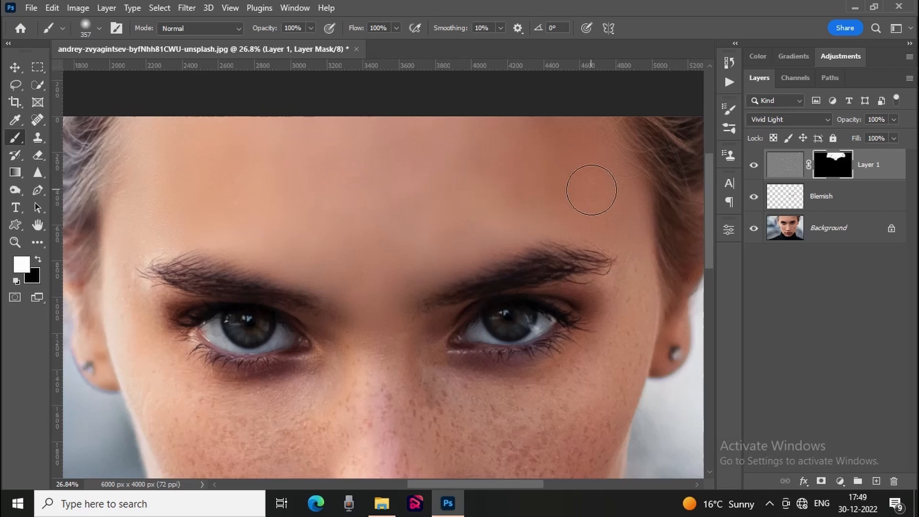
Step: Paint white on the layer mask over the nose and the cheek at the image's left
scroll(558, 355, "down", 5)
mouse_move(381, 277)
left_mouse_down()
mouse_move(389, 372)
mouse_move(373, 362)
mouse_move(372, 320)
mouse_move(349, 307)
left_mouse_up()
mouse_move(339, 236)
left_mouse_down()
mouse_move(293, 232)
mouse_move(206, 229)
mouse_move(149, 180)
mouse_move(132, 125)
mouse_move(182, 333)
mouse_move(211, 412)
mouse_move(237, 448)
mouse_move(283, 385)
mouse_move(288, 278)
mouse_move(204, 262)
mouse_move(222, 333)
mouse_move(247, 353)
mouse_move(222, 286)
mouse_move(312, 306)
mouse_move(292, 164)
left_mouse_up()
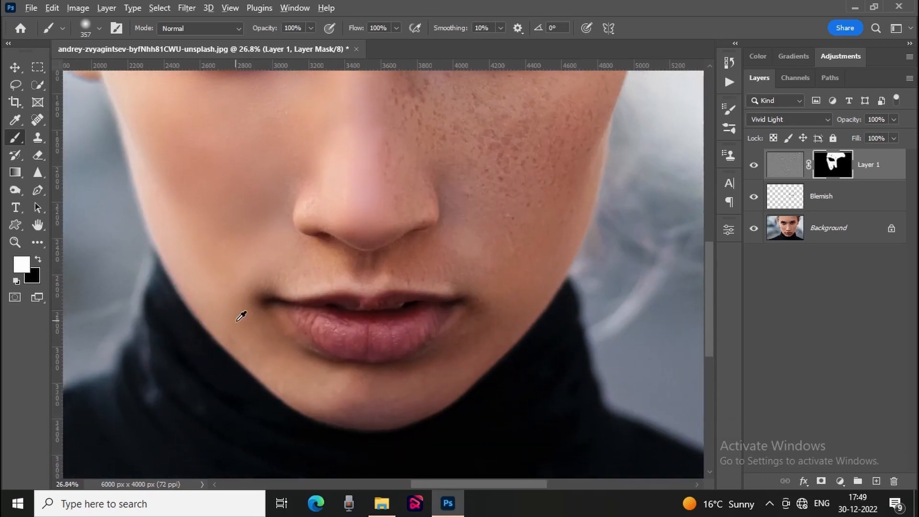
Step: With a brush of about 200 px, paint the mask white along the chin, the jaw and the face edge at the image's right
mouse_move(238, 318)
left_mouse_down()
mouse_move(213, 311)
mouse_move(300, 392)
left_mouse_up()
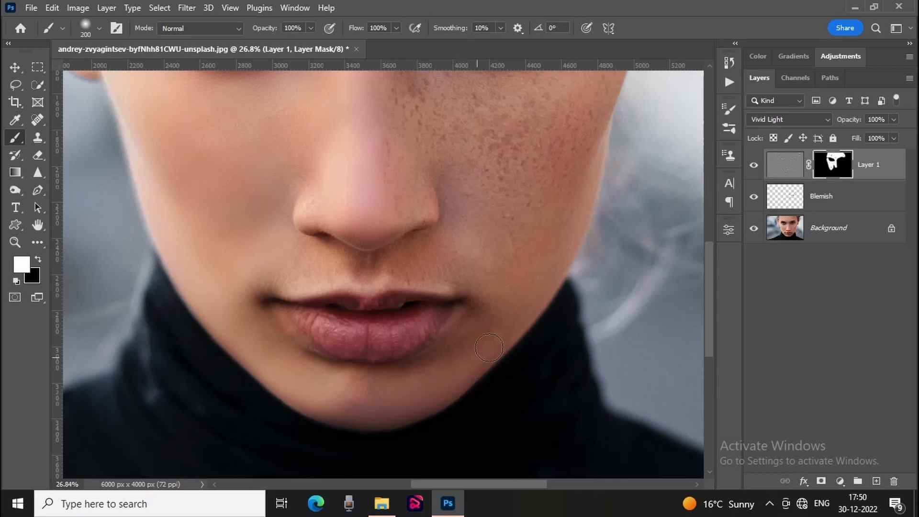
mouse_move(489, 348)
left_mouse_down()
mouse_move(548, 290)
mouse_move(579, 218)
left_mouse_up()
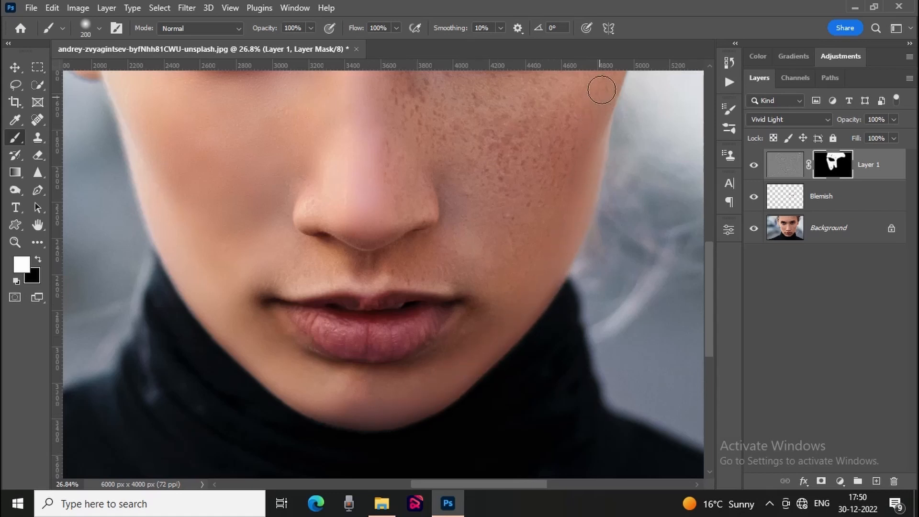
left_click_drag(602, 90, 610, 79)
left_click_drag(533, 167, 486, 318)
left_click_drag(500, 263, 490, 300)
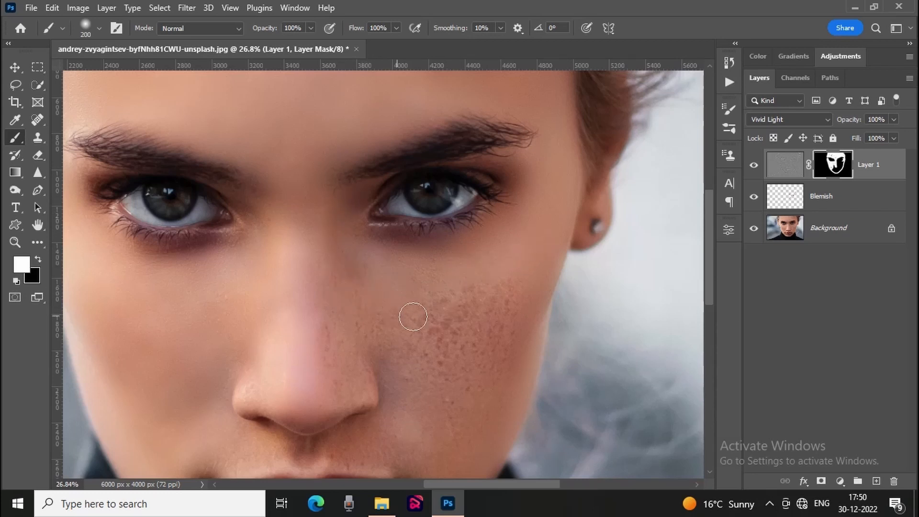
Step: Paint the mask white over the freckled cheek at the image's right with a brush of about 357 px
right_click(413, 294, "alt")
mouse_move(319, 316)
left_mouse_down()
mouse_move(337, 374)
mouse_move(367, 329)
mouse_move(419, 350)
mouse_move(508, 310)
left_mouse_up()
scroll(422, 326, "down", 3)
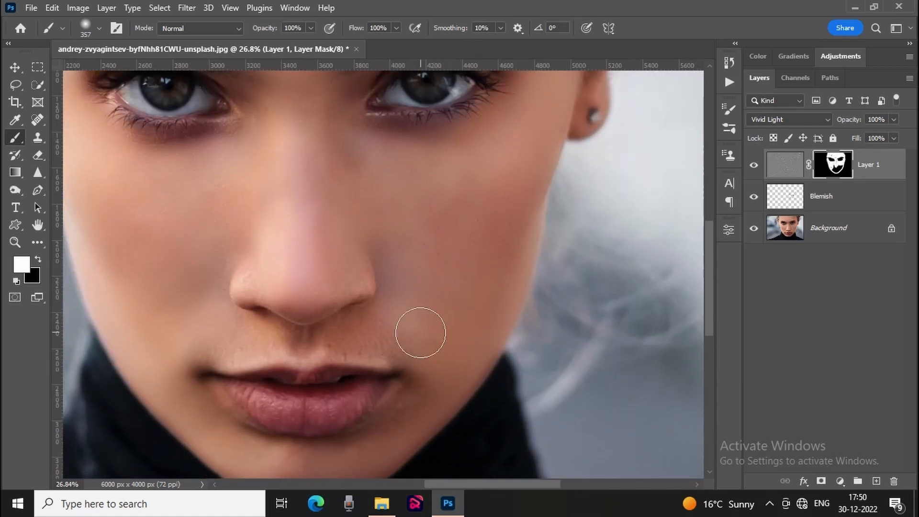
Step: Paint the mask white above the upper lip and around the mouth with a brush of about 178 px
right_click(379, 330, "alt")
mouse_move(372, 331)
left_mouse_down()
mouse_move(325, 346)
mouse_move(400, 357)
left_mouse_up()
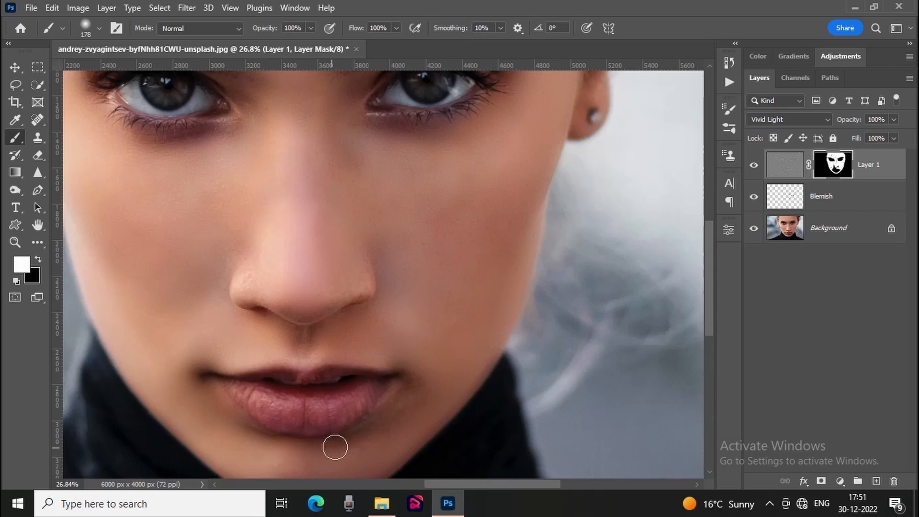
left_click_drag(383, 360, 433, 274)
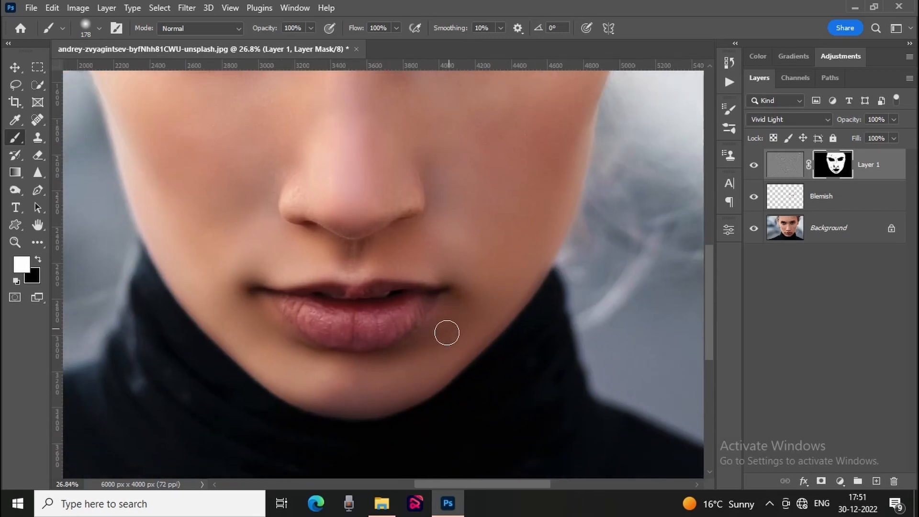
Step: Paint the mask white over the remaining textured skin on the side of the nose
scroll(316, 240, "up", 3)
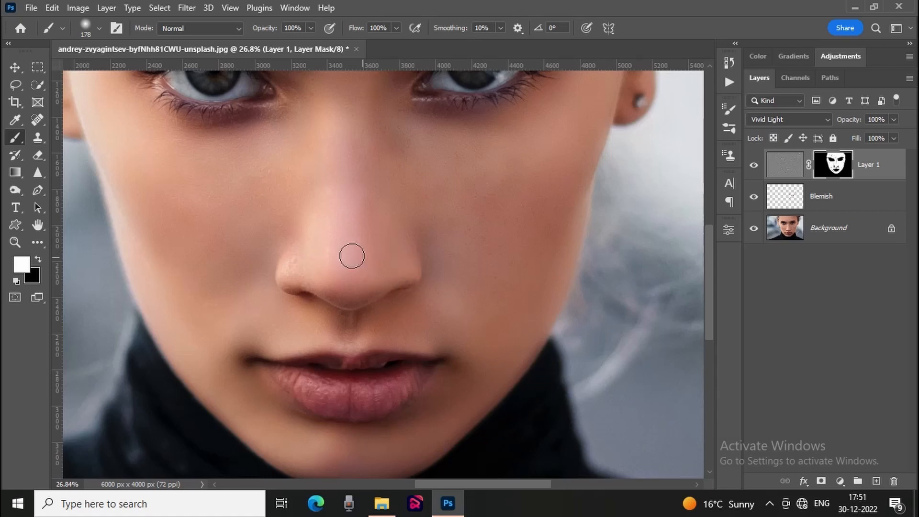
mouse_move(302, 254)
left_mouse_down()
mouse_move(291, 272)
mouse_move(313, 280)
left_mouse_up()
left_click_drag(450, 222, 438, 344)
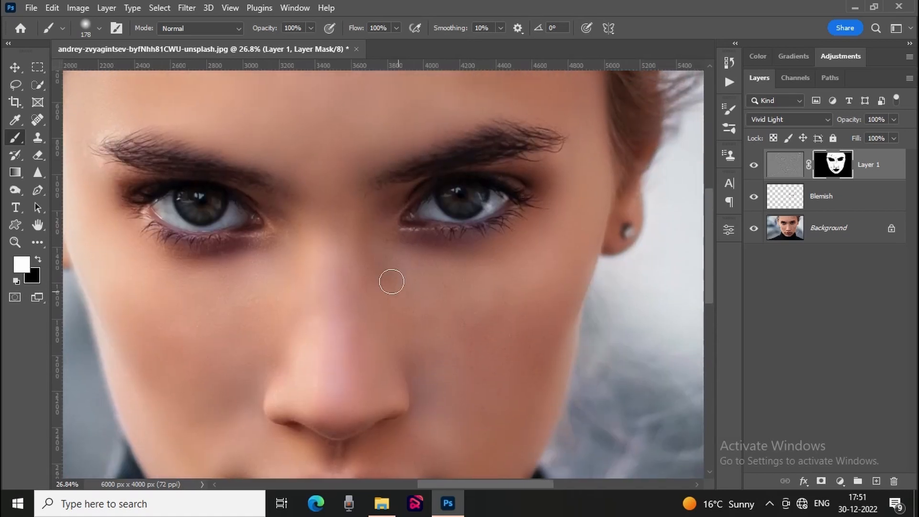
Step: Display the layer mask on its own and fill the grey patches on the forehead and cheeks with white using a larger brush
scroll(429, 273, "down", 5)
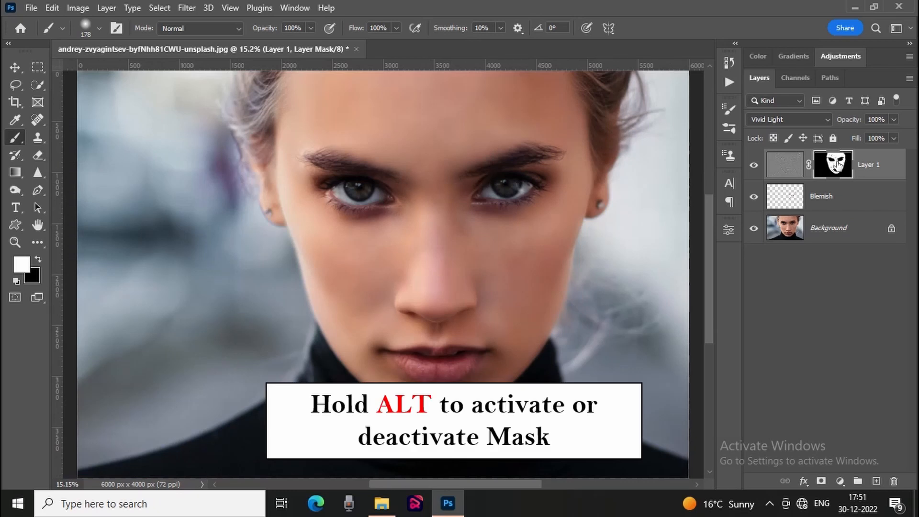
left_click(837, 164, "alt")
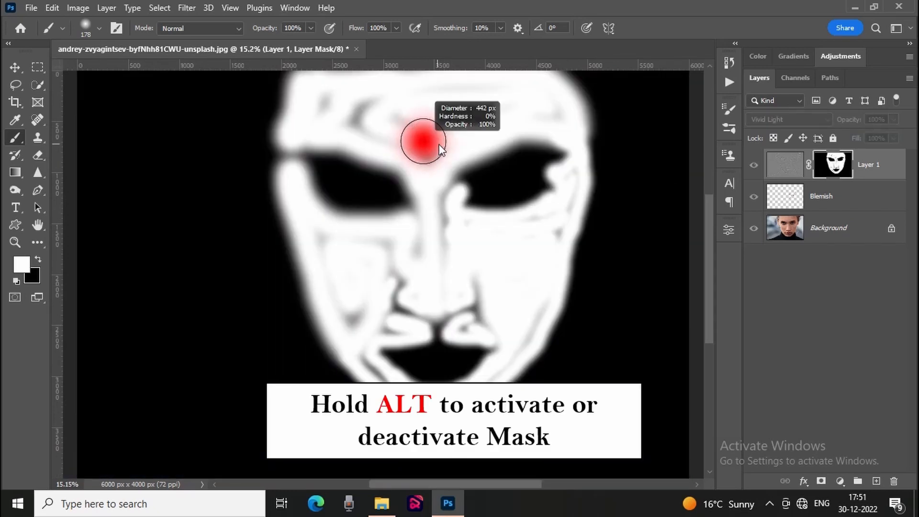
mouse_move(427, 152)
left_mouse_down()
mouse_move(510, 103)
mouse_move(322, 96)
mouse_move(408, 125)
mouse_move(549, 109)
mouse_move(442, 193)
mouse_move(443, 237)
mouse_move(421, 256)
mouse_move(419, 236)
mouse_move(357, 321)
mouse_move(327, 249)
mouse_move(377, 244)
mouse_move(307, 224)
mouse_move(295, 196)
mouse_move(341, 289)
mouse_move(346, 341)
mouse_move(361, 352)
mouse_move(354, 358)
mouse_move(402, 396)
mouse_move(442, 403)
mouse_move(483, 386)
mouse_move(521, 351)
mouse_move(572, 206)
mouse_move(531, 229)
left_mouse_up()
Step: Fill the grey gaps beside the nose and above the upper lip on the mask with a white brush of about 270 px
right_click(360, 352, "alt")
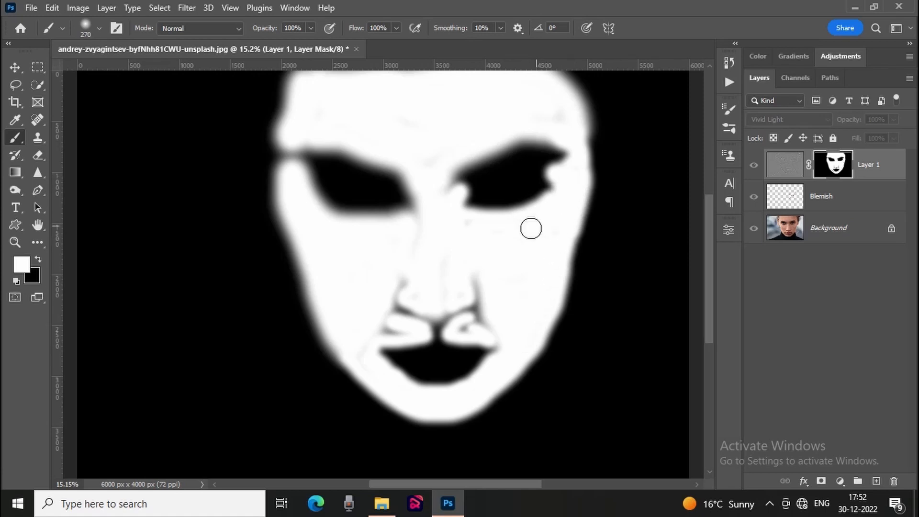
scroll(509, 302, "down", 1, "alt")
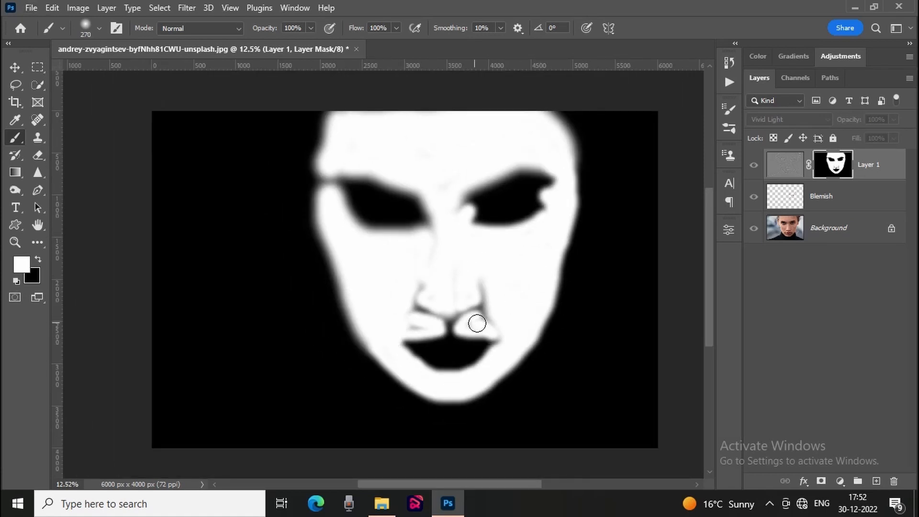
left_click_drag(477, 324, 505, 328)
left_click_drag(424, 327, 408, 313)
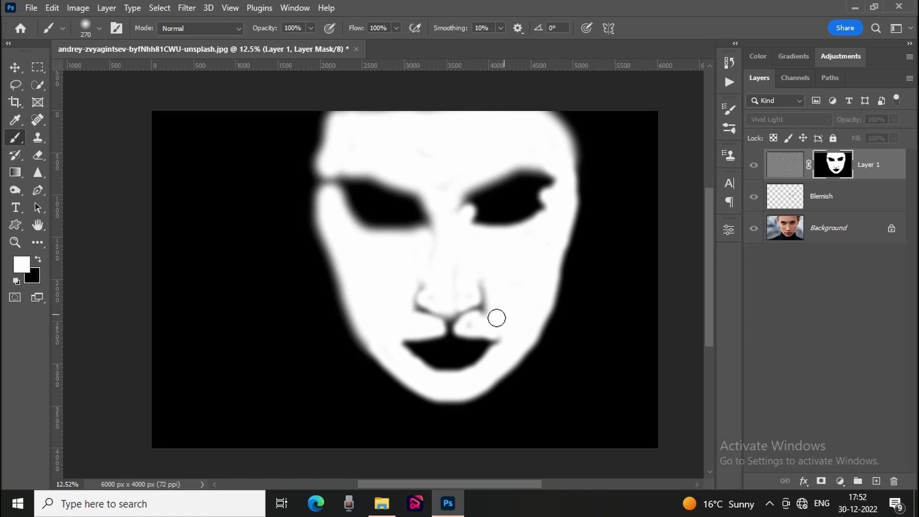